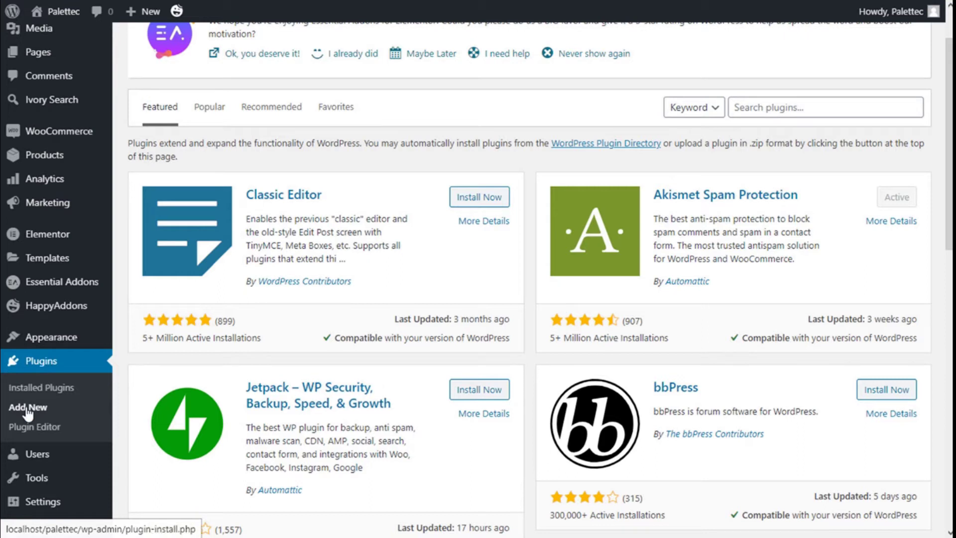
- Search the plugin directory for 'zoom magnifier', then install and activate YITH WooCommerce Zoom Magnifier
left_click(765, 112)
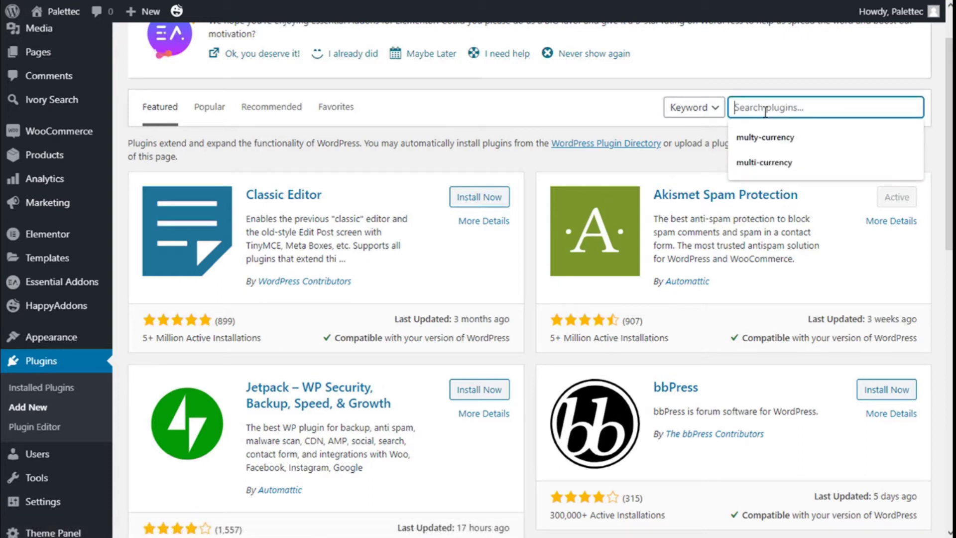
type("zoom ")
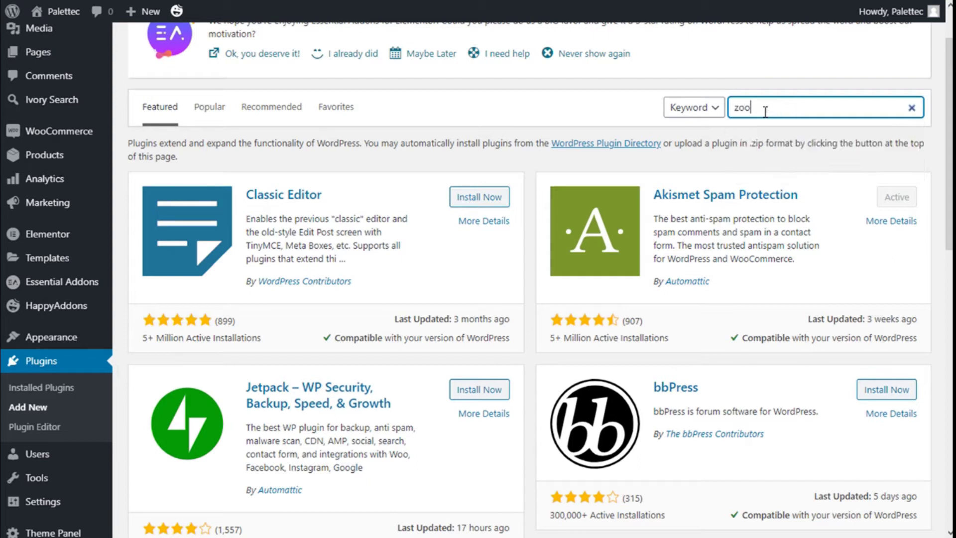
type("magnifier")
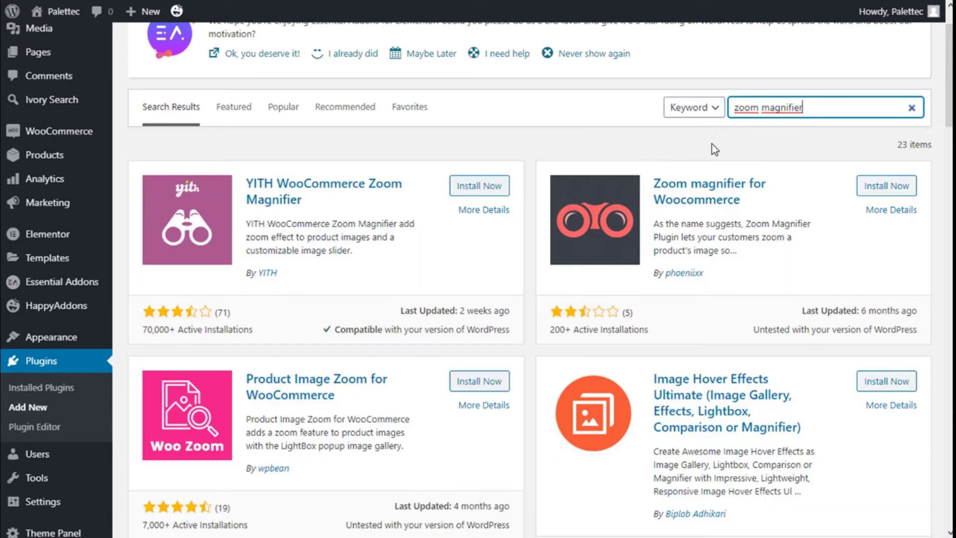
scroll(712, 150, "down", 2)
scroll(606, 188, "up", 1)
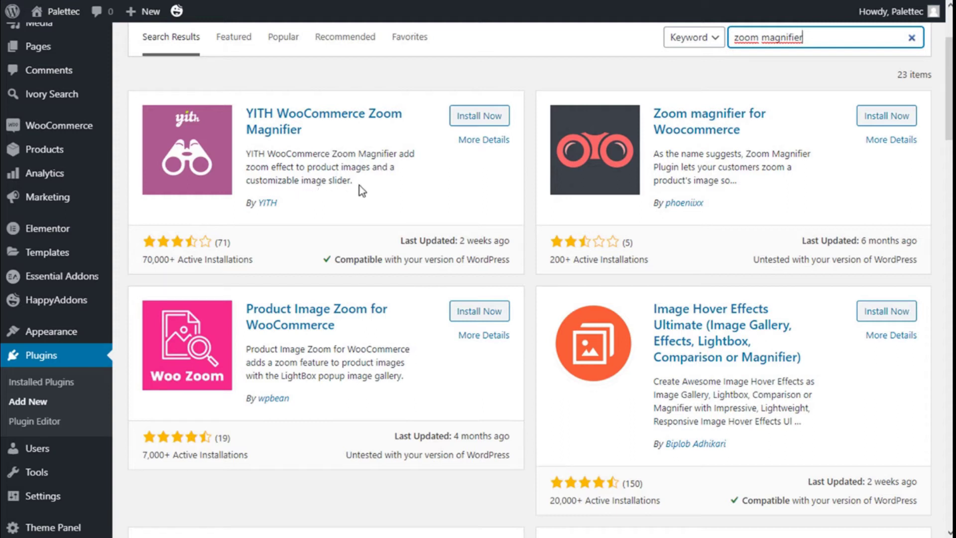
left_click(475, 120)
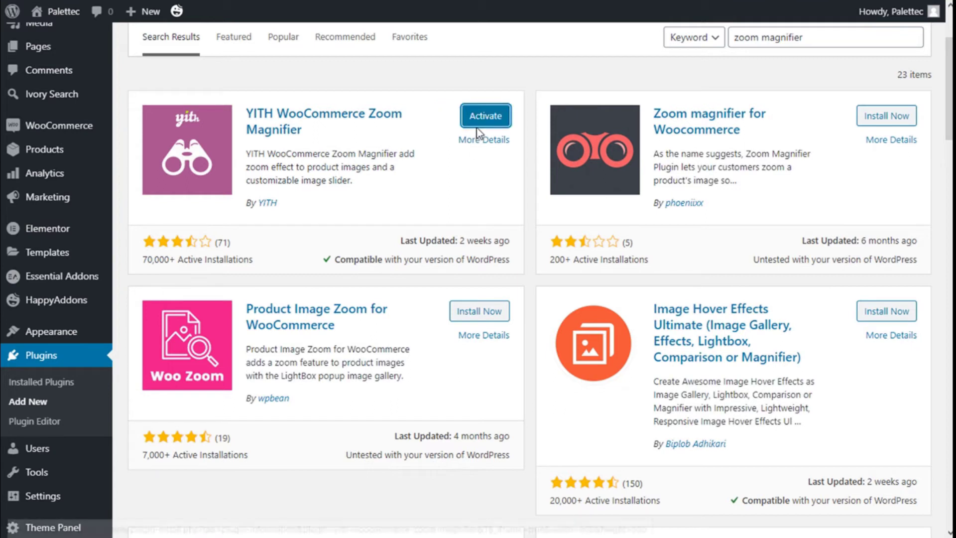
left_click(481, 119)
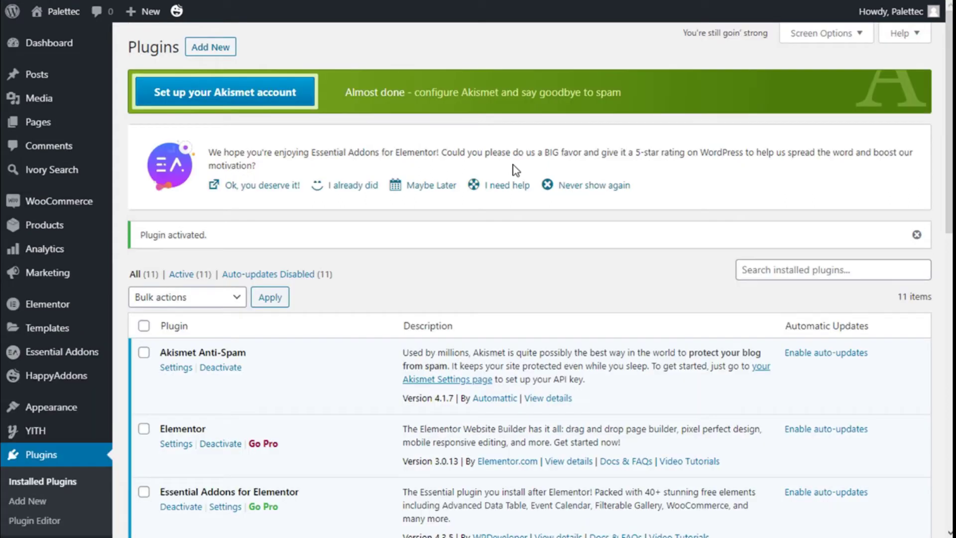
- Check the Plugins list, which confirms that YITH WooCommerce Zoom Magnifier is activated
scroll(515, 171, "down", 3)
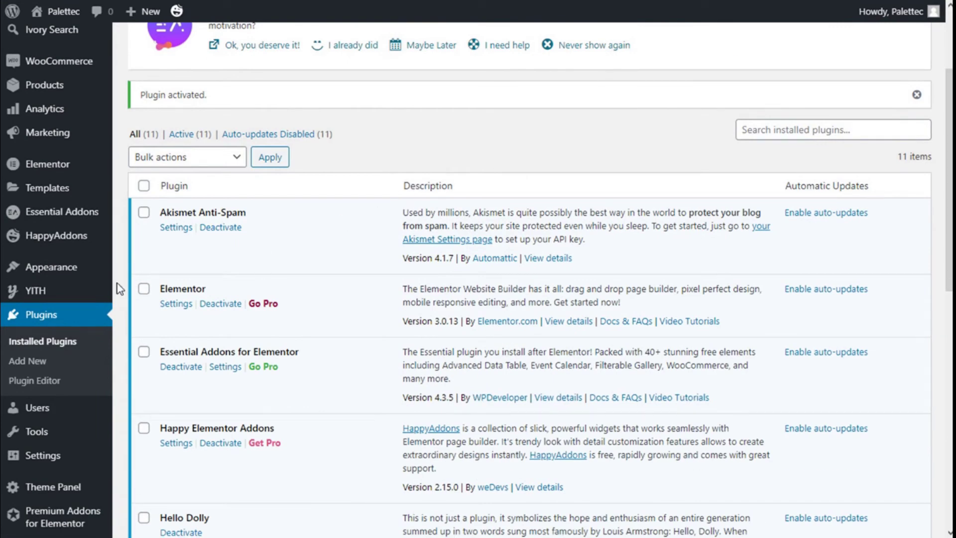
mouse_move(90, 291)
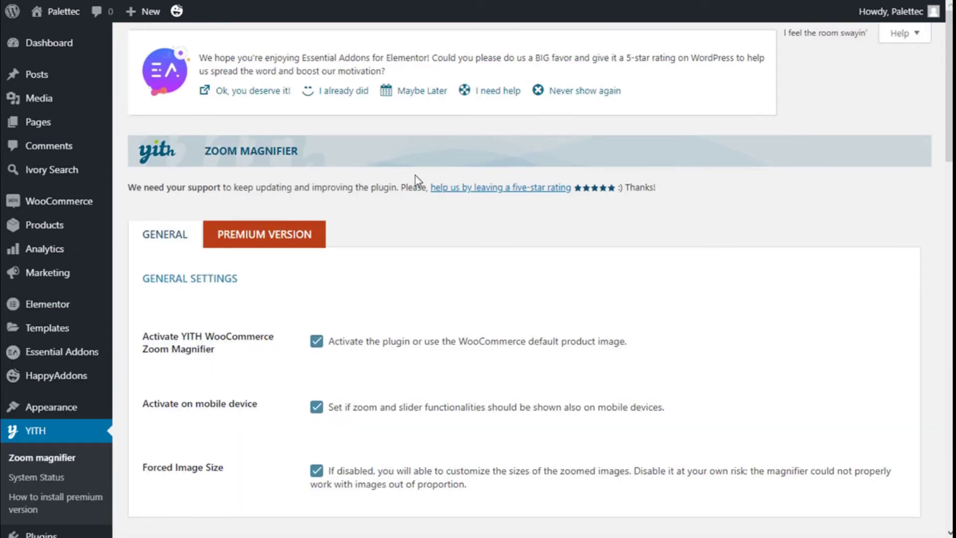
- Scroll through the Zoom Magnifier settings: auto box size, 600×600 hard-crop image, position Right
scroll(316, 194, "down", 1)
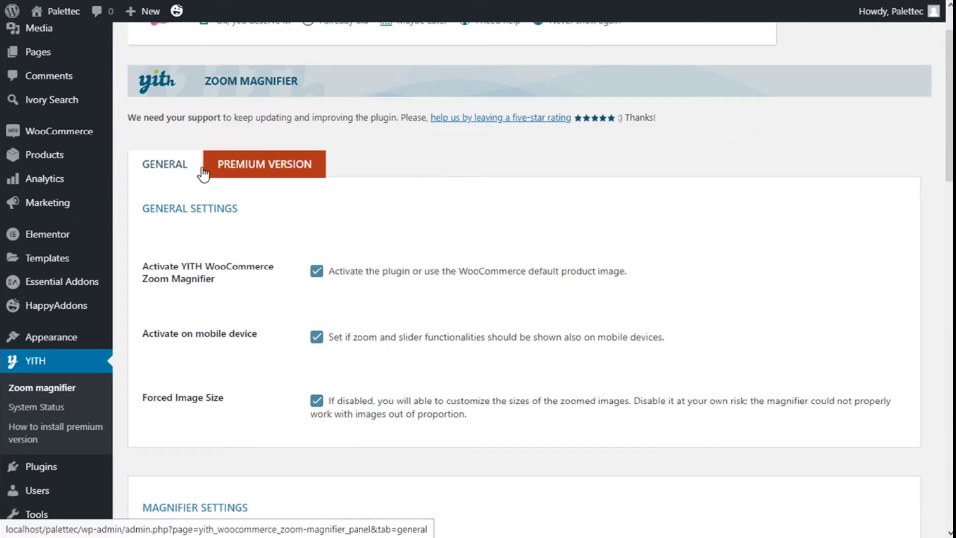
scroll(398, 170, "down", 3)
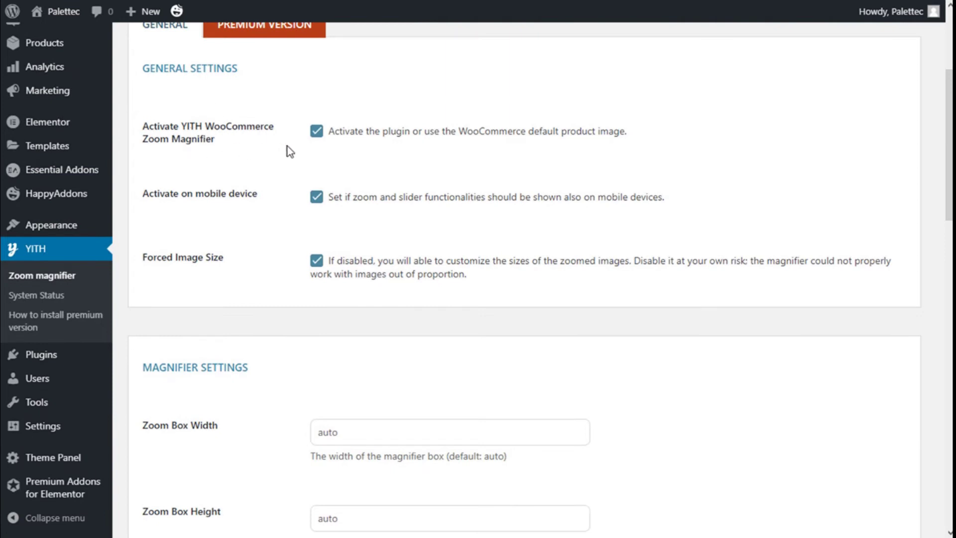
scroll(324, 142, "down", 2)
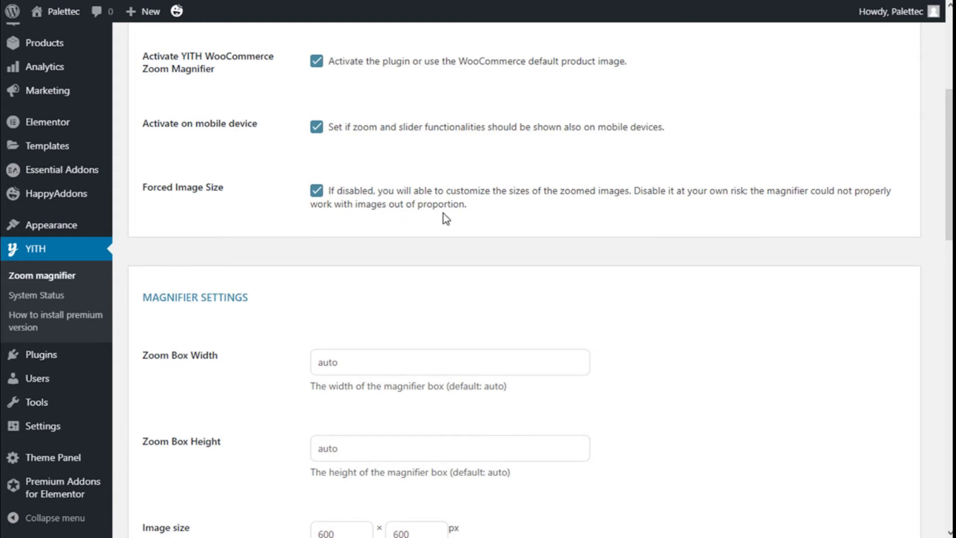
scroll(472, 219, "down", 3)
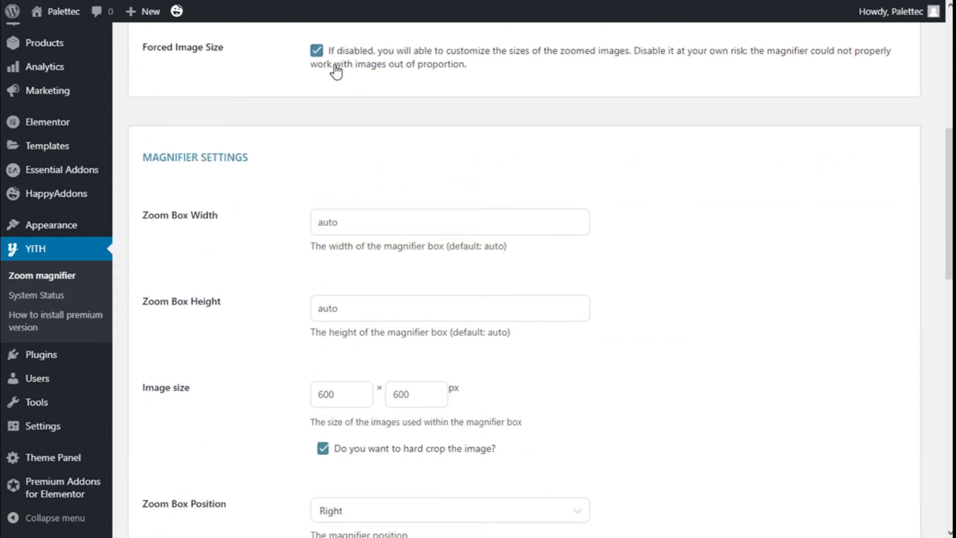
scroll(352, 108, "down", 2)
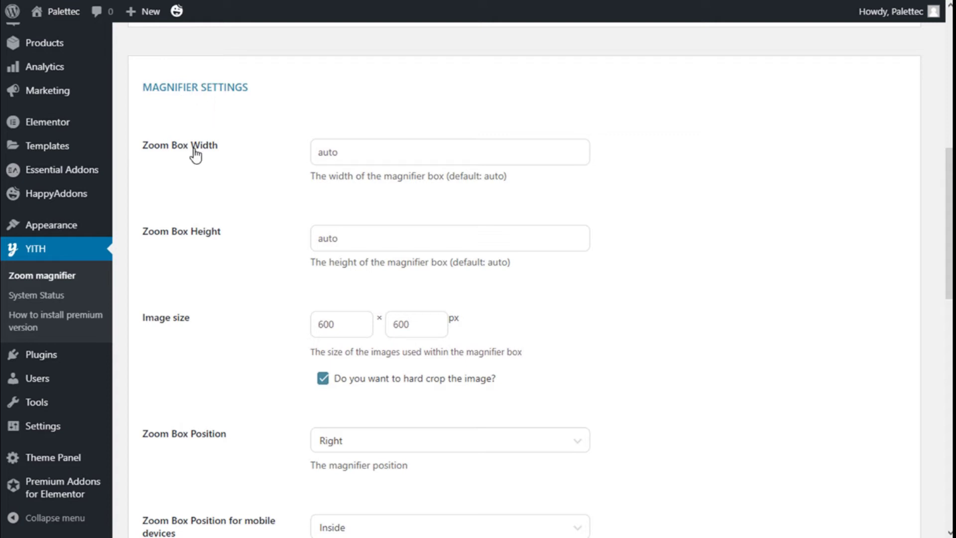
scroll(333, 154, "down", 2)
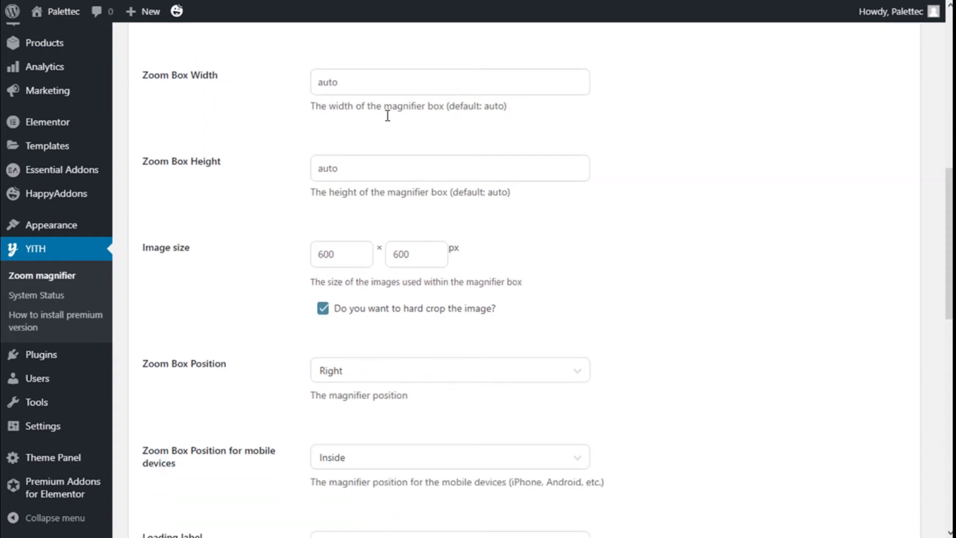
scroll(319, 93, "down", 1)
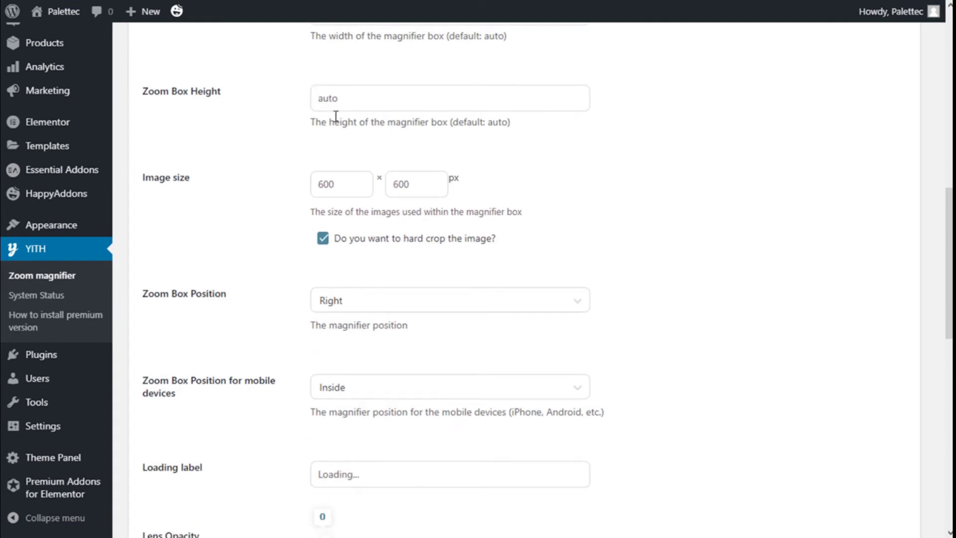
scroll(419, 138, "down", 1)
scroll(418, 125, "up", 1)
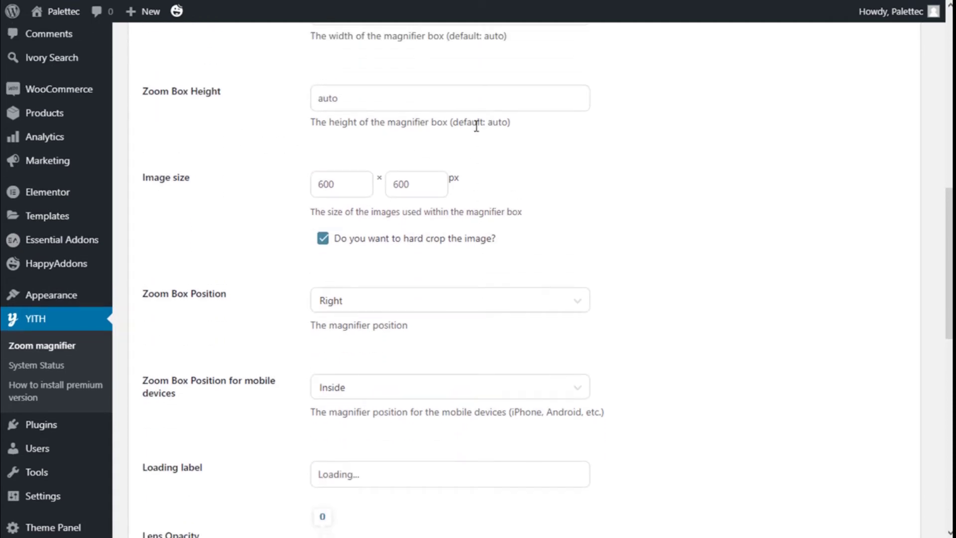
scroll(493, 107, "down", 1)
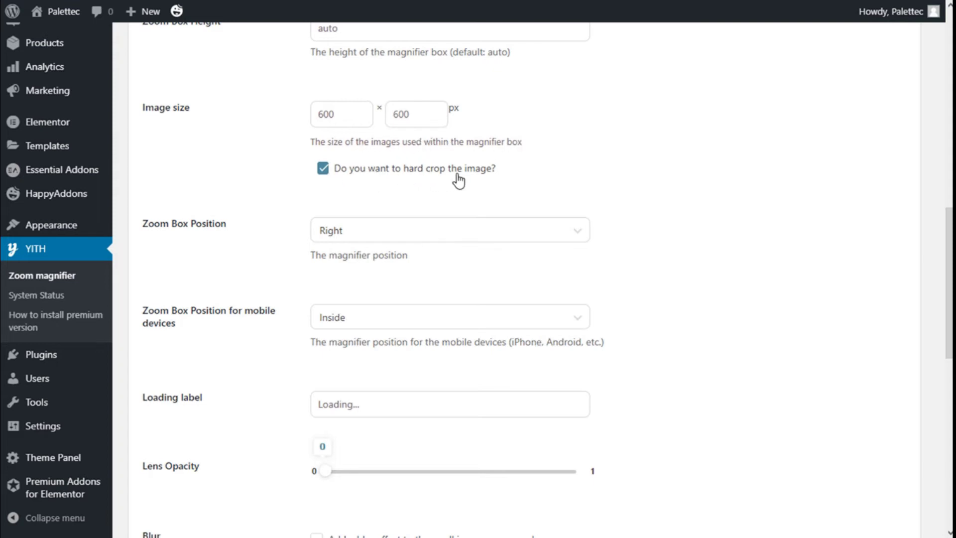
scroll(351, 131, "down", 1)
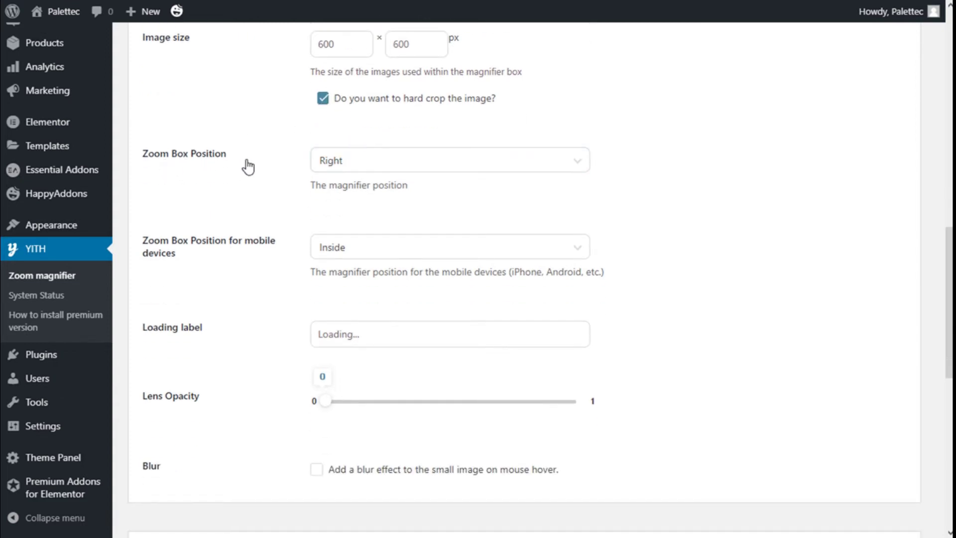
left_click(379, 166)
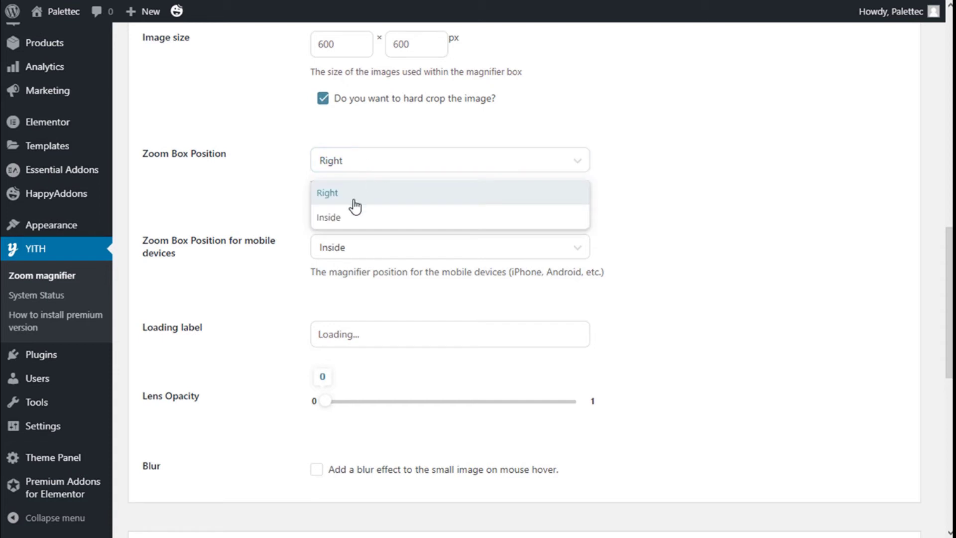
left_click(274, 149)
scroll(277, 130, "down", 1)
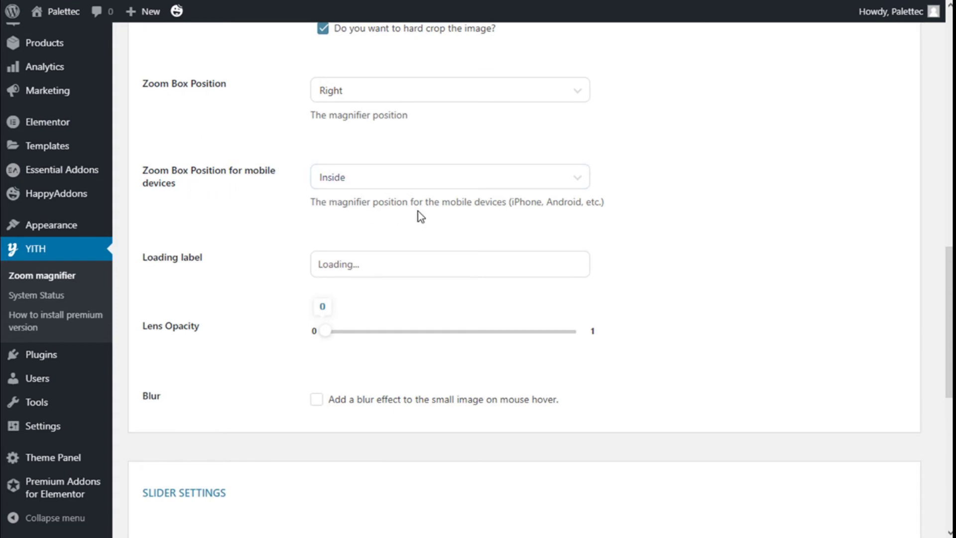
scroll(356, 154, "down", 1)
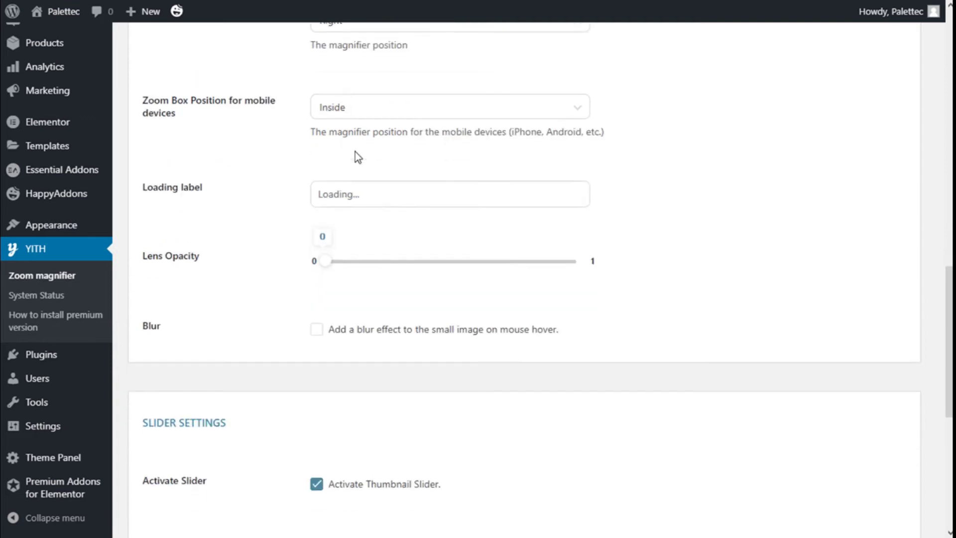
left_click(367, 194)
scroll(284, 196, "down", 1)
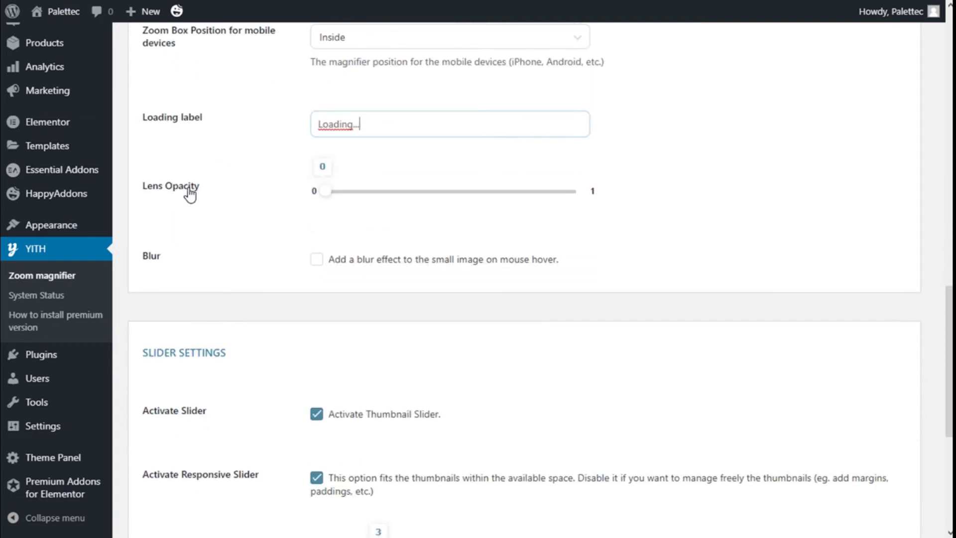
left_click_drag(329, 188, 306, 197)
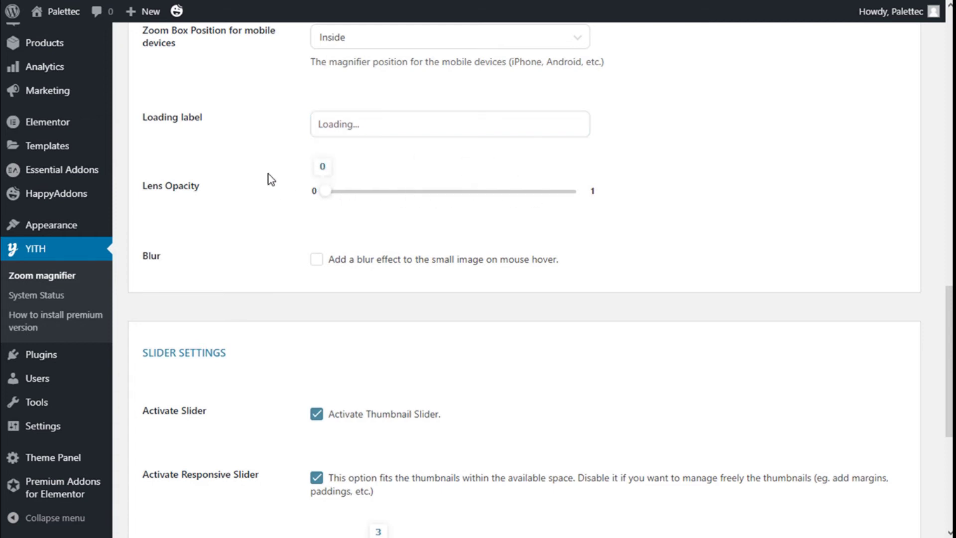
scroll(269, 178, "down", 2)
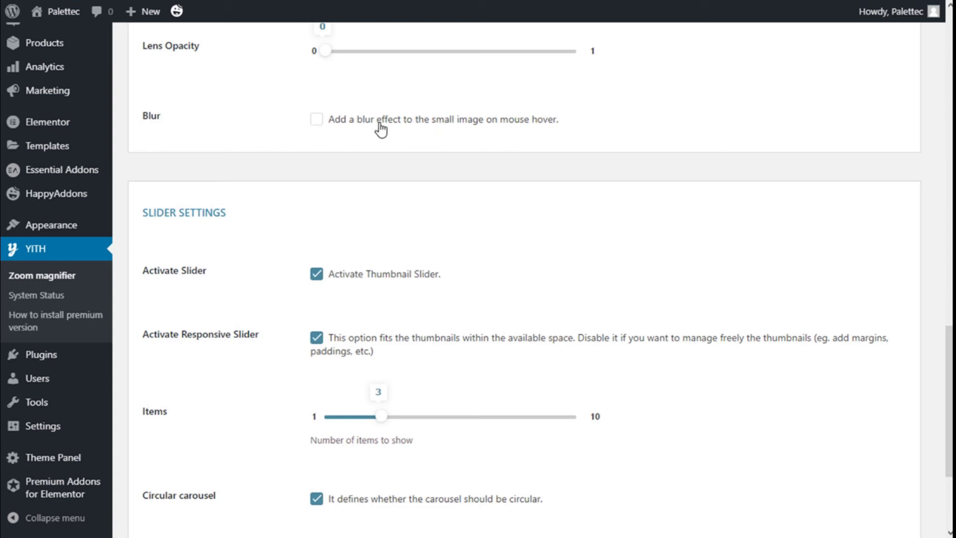
- Save the Zoom Magnifier settings with thumbnail slider, responsive slider and carousel left enabled
scroll(545, 130, "down", 1)
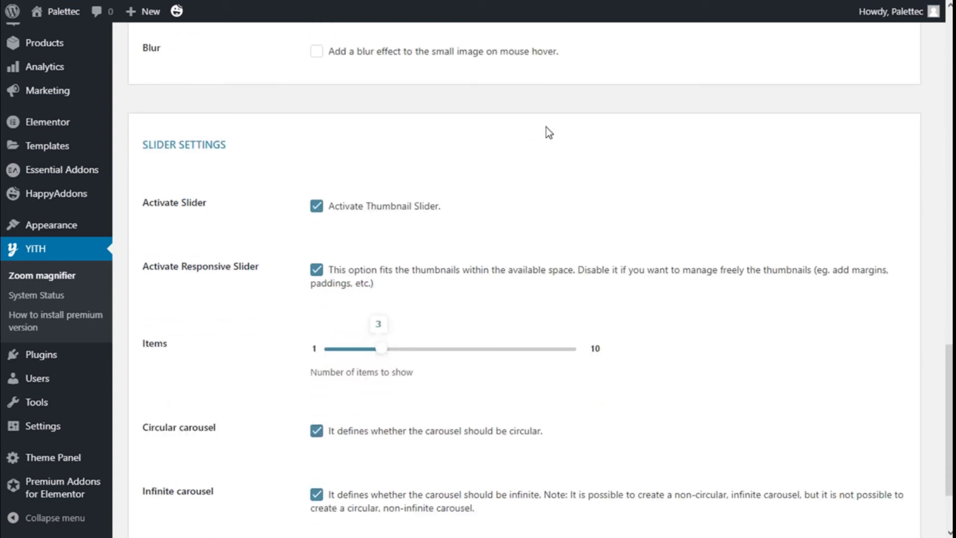
scroll(473, 133, "down", 1)
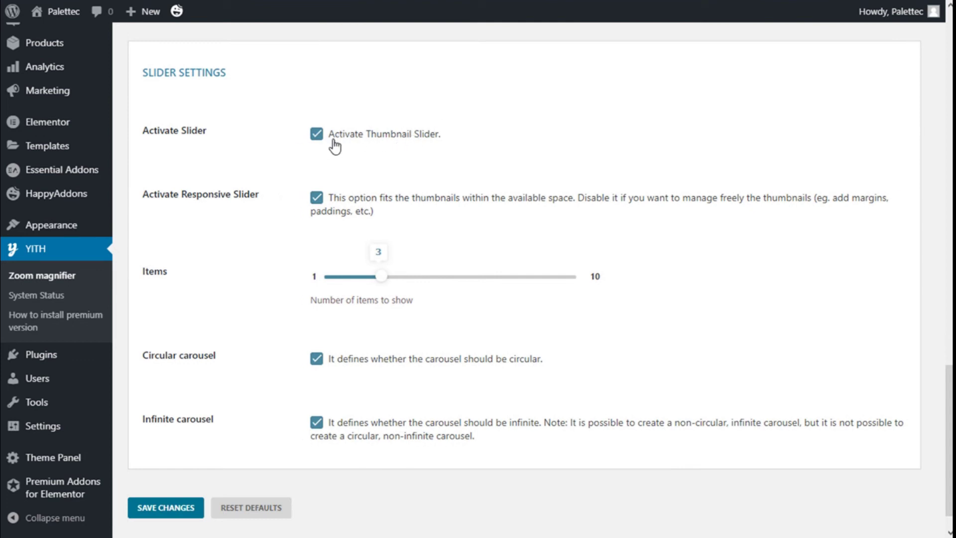
scroll(438, 135, "down", 1)
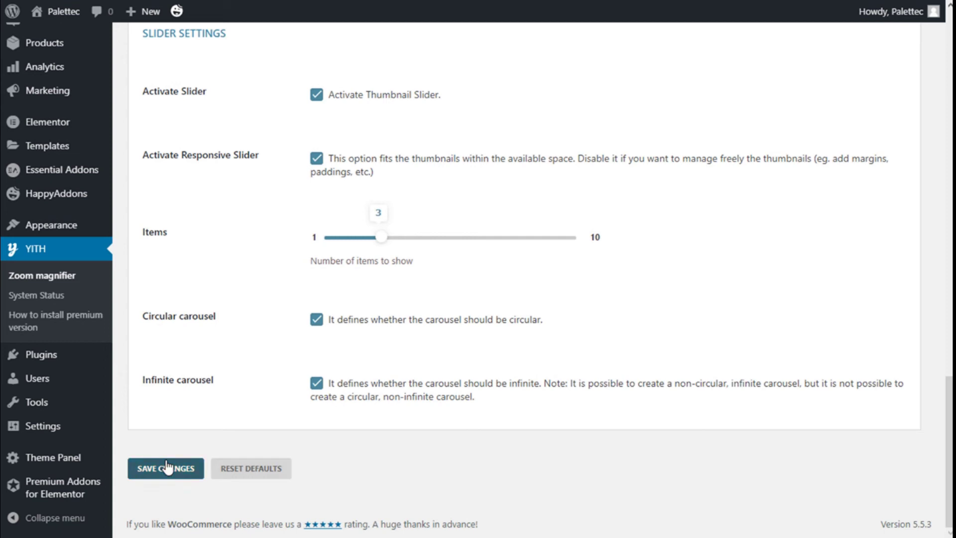
left_click(150, 468)
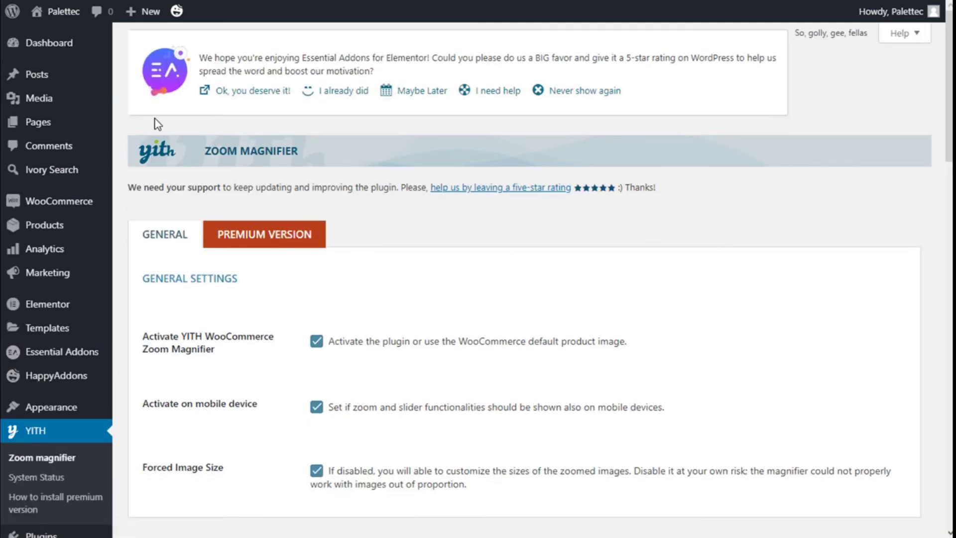
- Open Product 1 in the store, page the gallery thumbnails forward three times, and zoom the main image
mouse_move(49, 11)
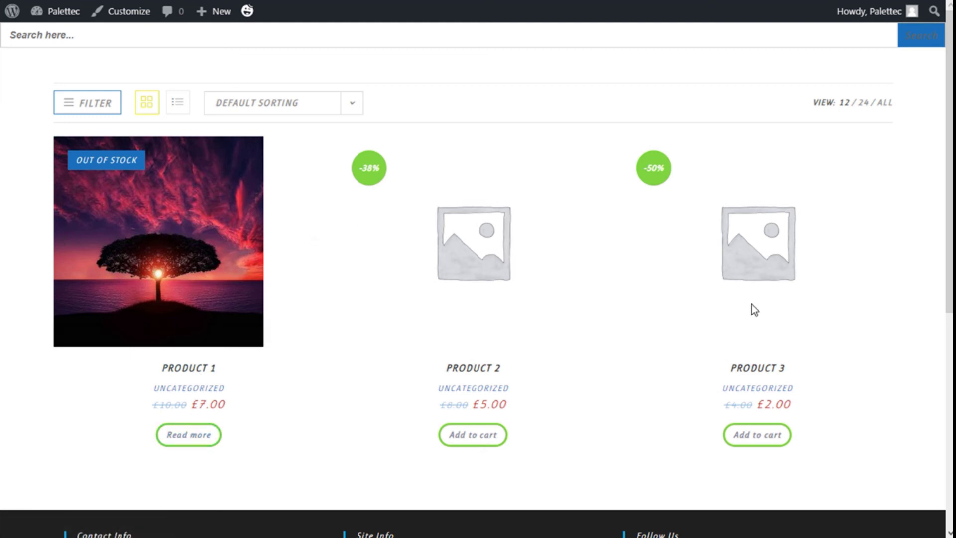
scroll(799, 217, "down", 3)
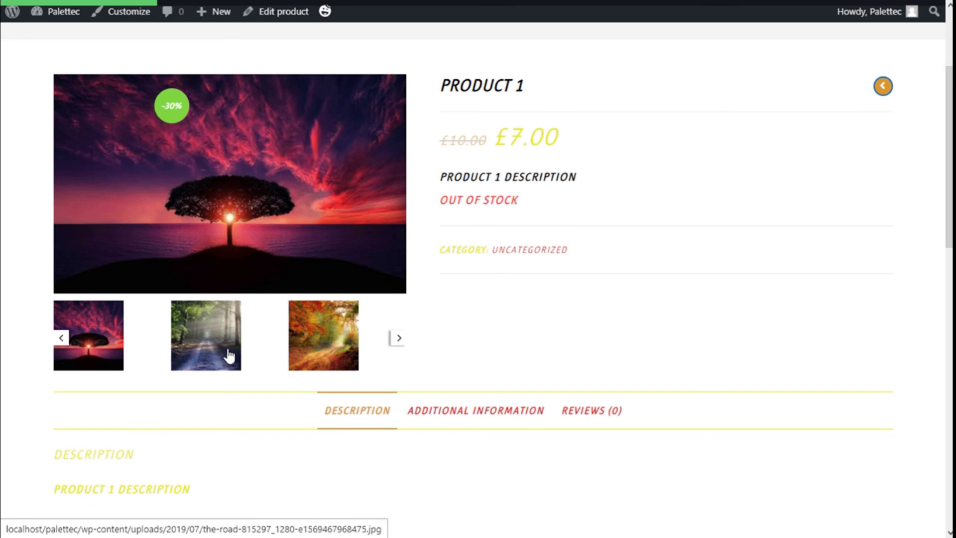
left_click(399, 342)
left_click(399, 342)
left_click(399, 342)
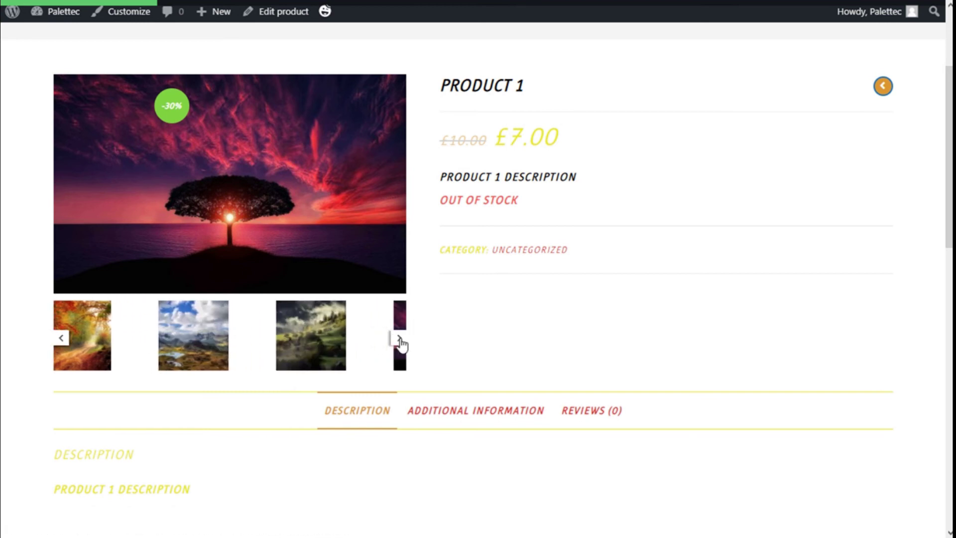
mouse_move(205, 173)
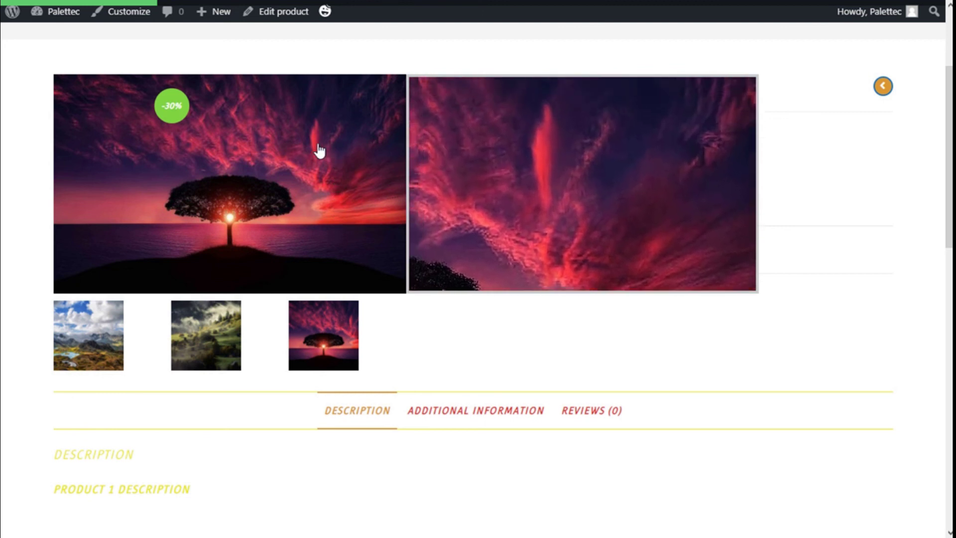
- View the mountain photo full-size, close it, then make the foggy hillside photo the main image
left_click(109, 327)
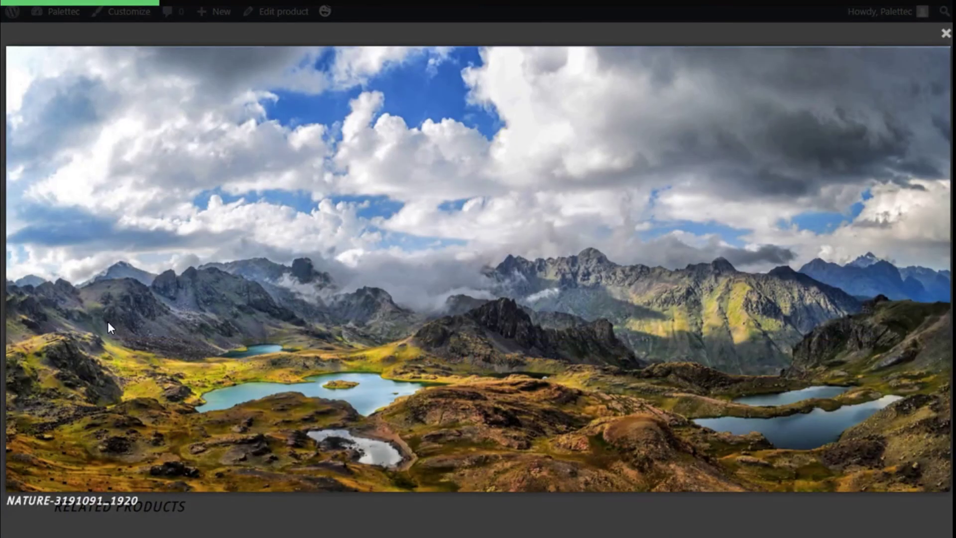
left_click(945, 33)
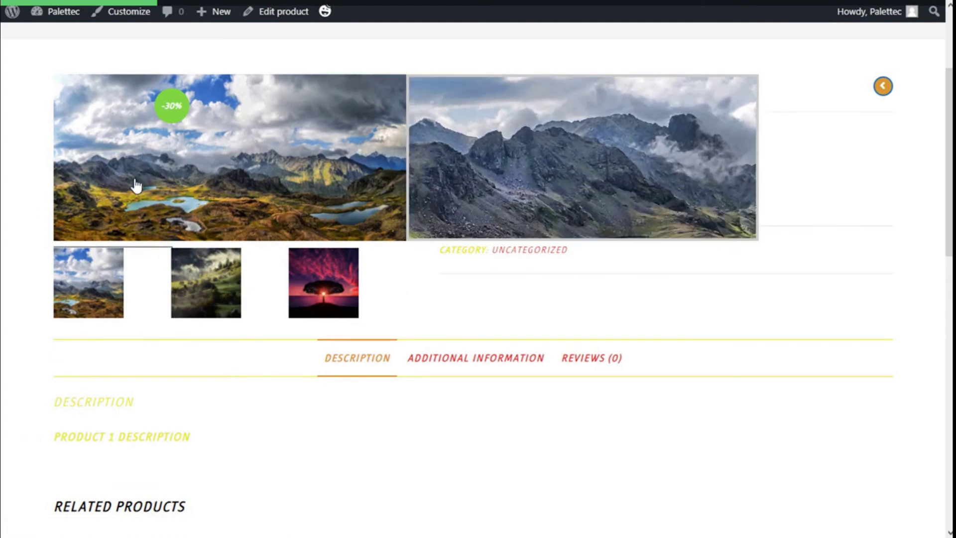
left_click(206, 282)
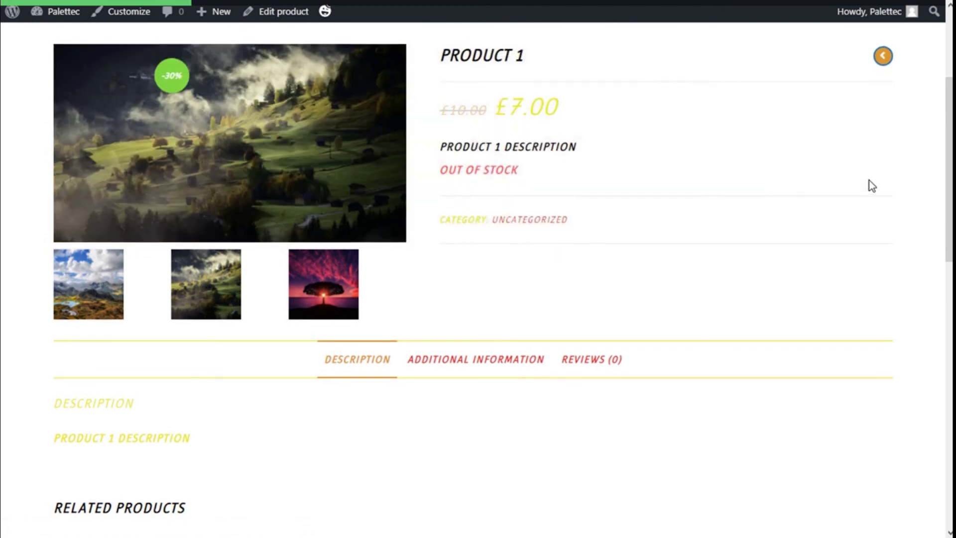
scroll(846, 209, "up", 2)
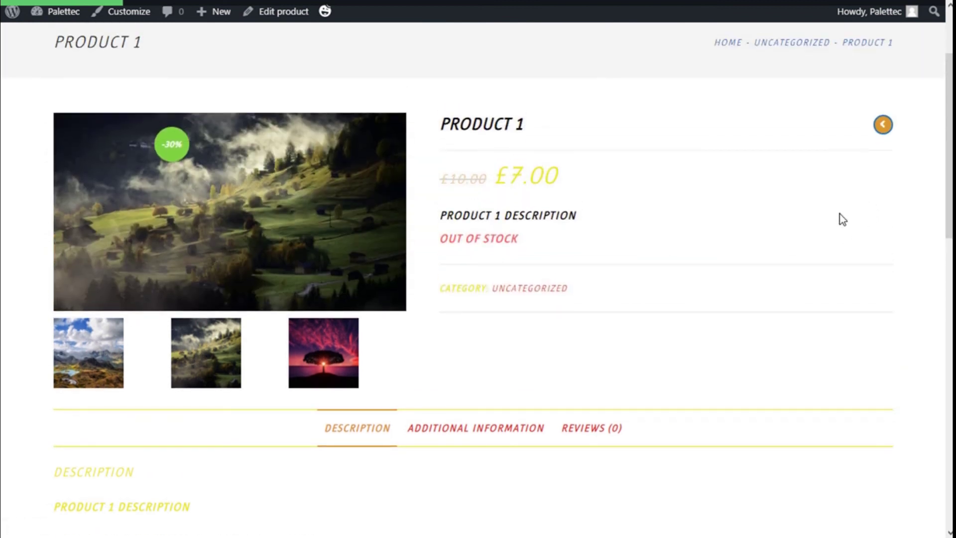